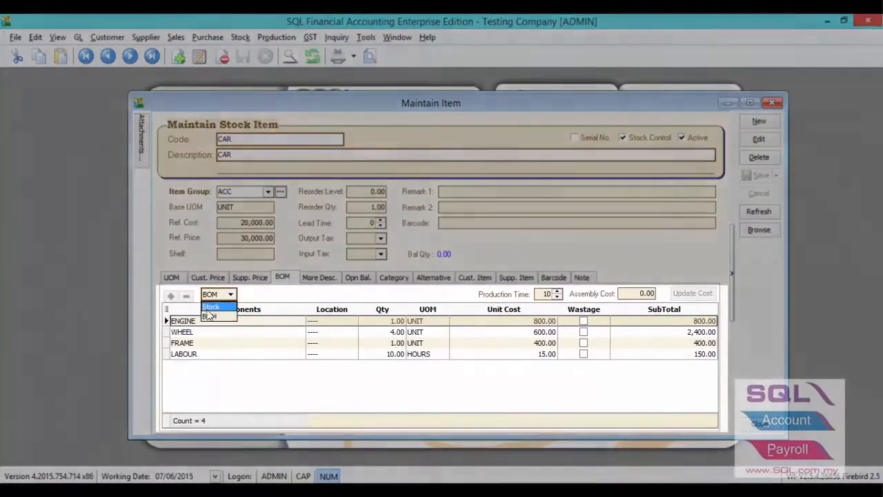
Step: Examine the CAR item's BOM components, quantities and production time, and open the WHEEL item to check its lead time
{"action": "left_click", "coordinate": [240, 320]}
{"action": "left_click", "coordinate": [366, 321]}
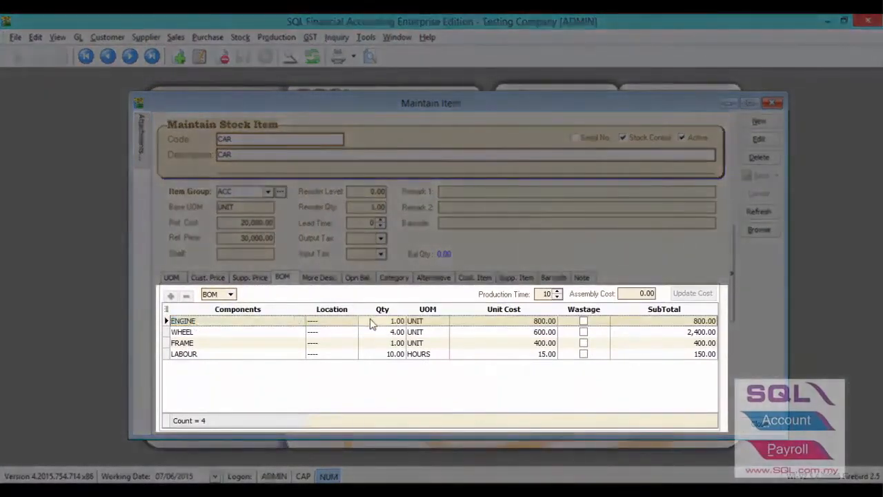
{"action": "left_click", "coordinate": [542, 293]}
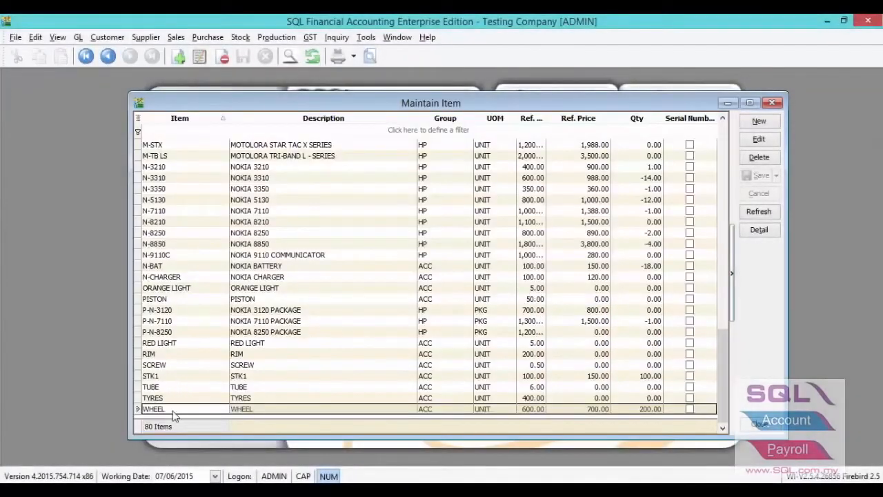
{"action": "double_click", "coordinate": [173, 412]}
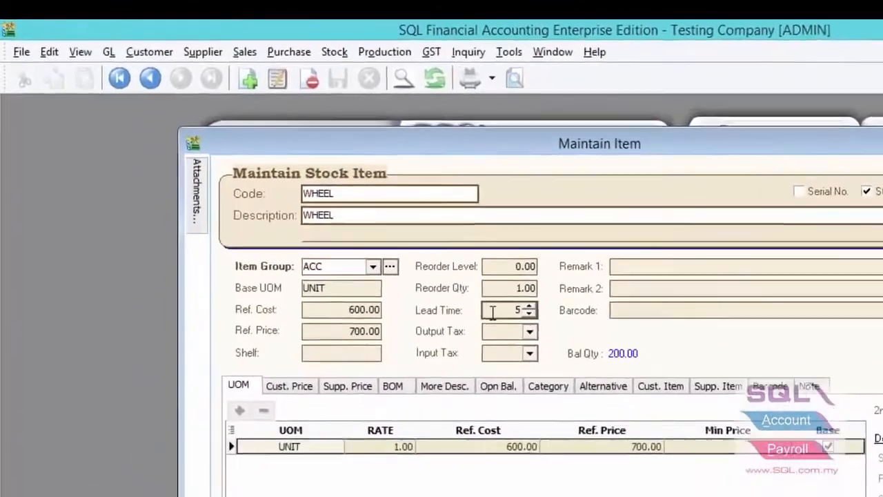
{"action": "left_click", "coordinate": [492, 311]}
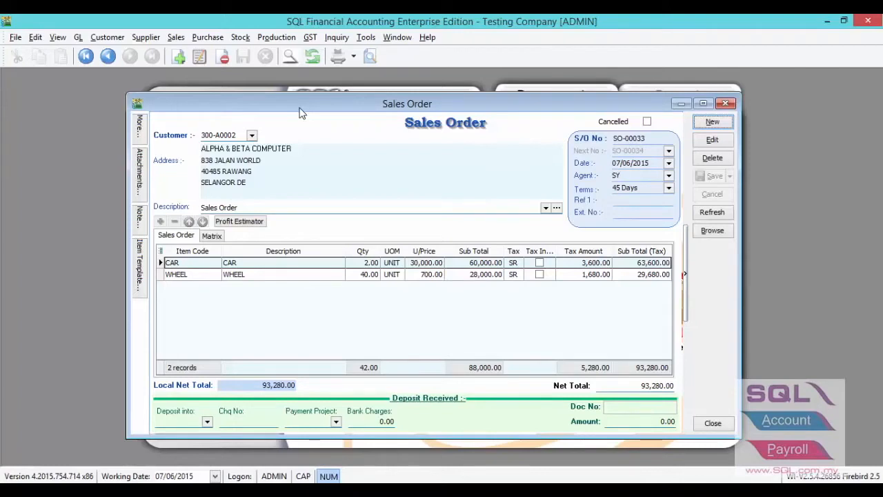
Step: Open the available stock balance for the WHEEL line of the sales order and review its order, on-hand and available quantities
{"action": "left_click", "coordinate": [214, 276]}
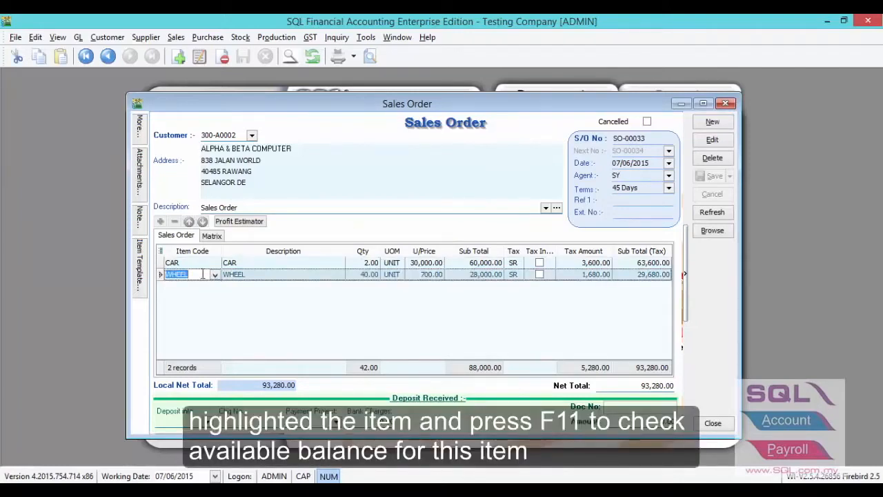
{"action": "key", "text": "F11"}
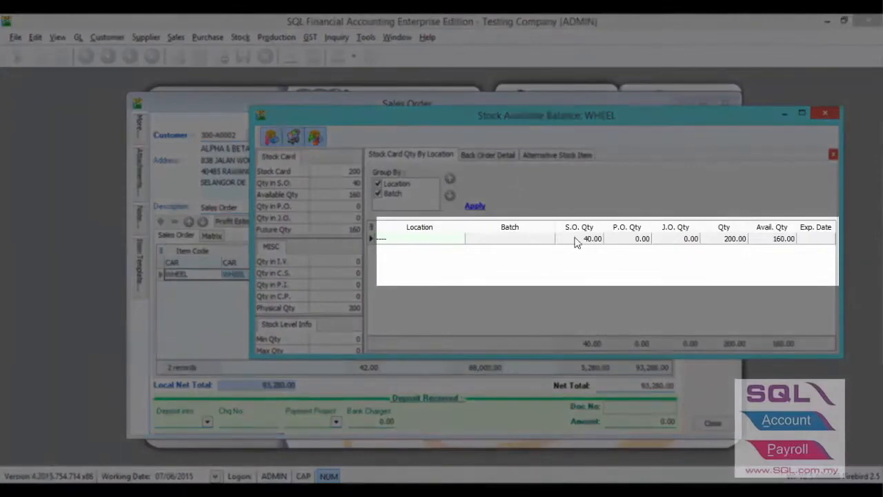
{"action": "left_click", "coordinate": [667, 243]}
{"action": "left_click", "coordinate": [624, 241]}
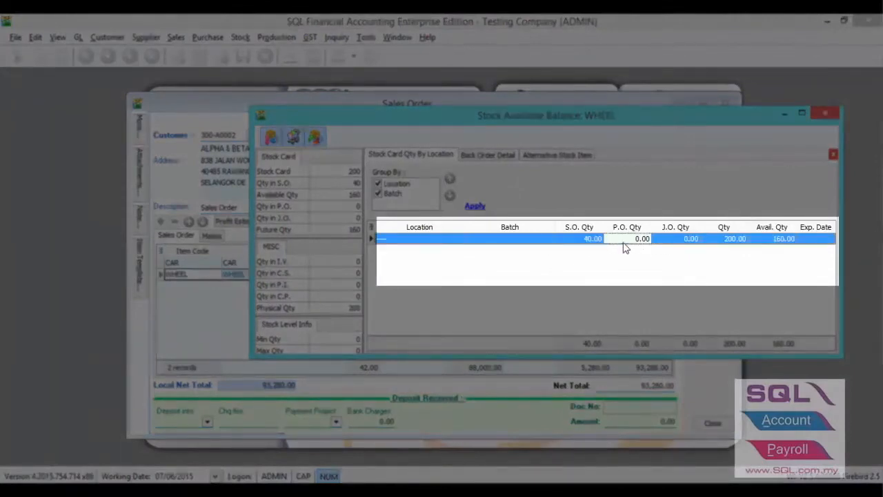
{"action": "left_click", "coordinate": [665, 245]}
{"action": "left_click", "coordinate": [710, 239]}
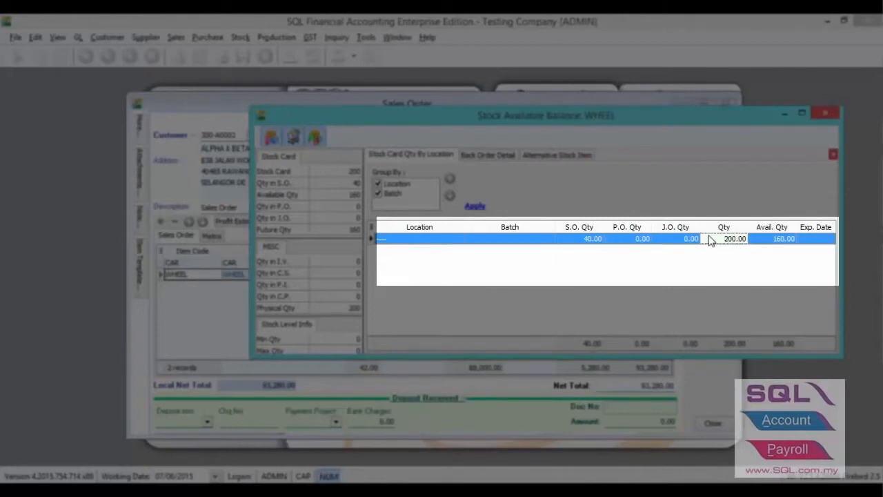
{"action": "left_click", "coordinate": [757, 243]}
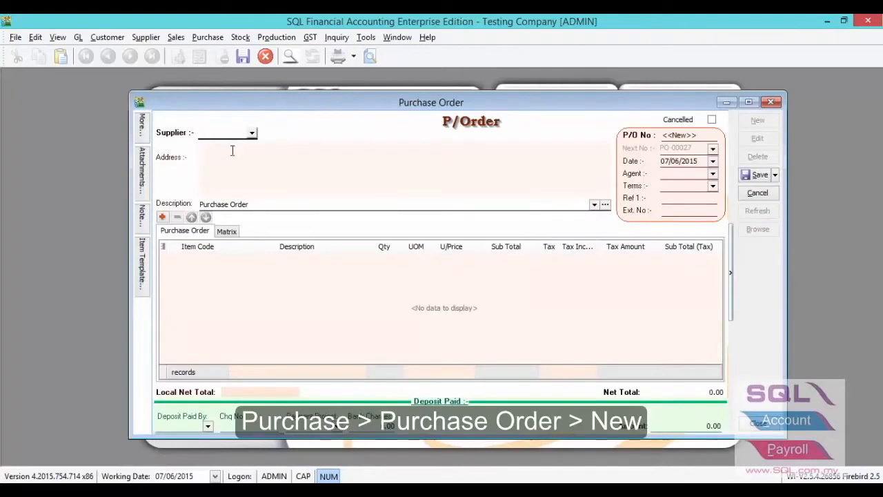
Step: Choose CELCOM (M) COMMUNICATION BHD as the supplier of the new purchase order
{"action": "left_click", "coordinate": [251, 134]}
{"action": "left_click", "coordinate": [260, 172]}
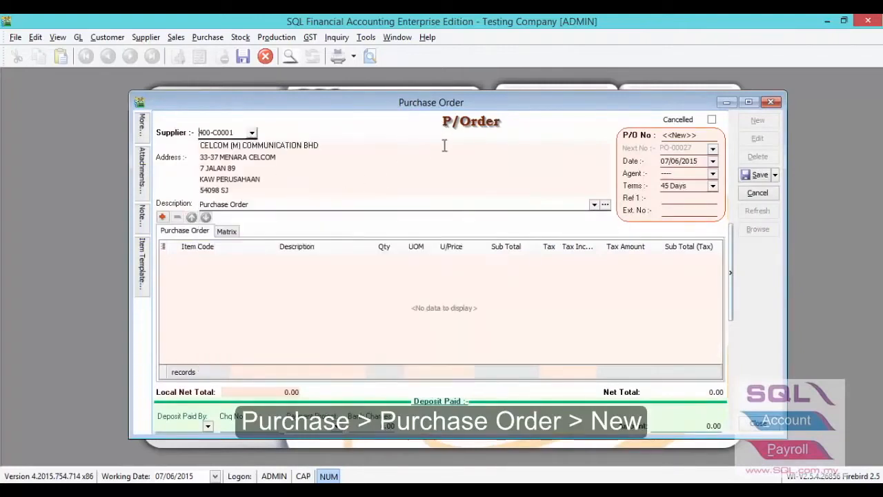
Step: Transfer 40 units of WHEEL from the sales order dated 07/06/2015 into the purchase order, save it and close the window
{"action": "right_click", "coordinate": [453, 137]}
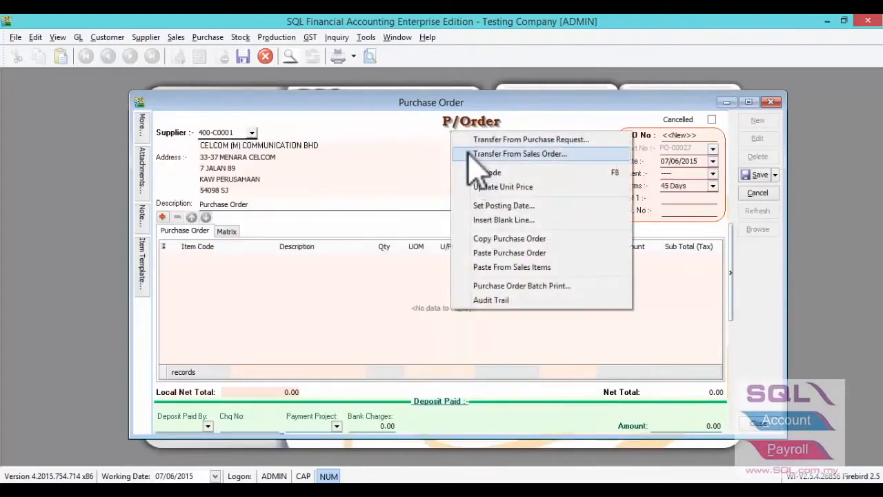
{"action": "left_click", "coordinate": [469, 153]}
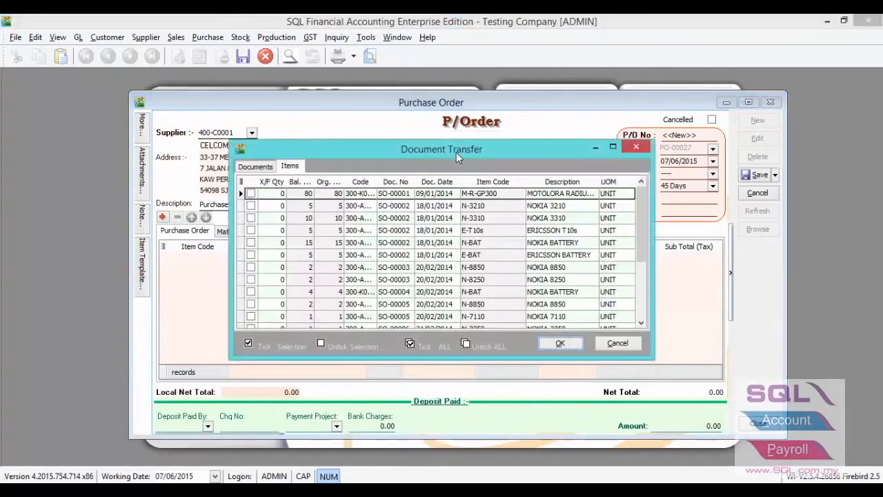
{"action": "scroll", "coordinate": [637, 221], "scroll_direction": "down", "scroll_amount": 3}
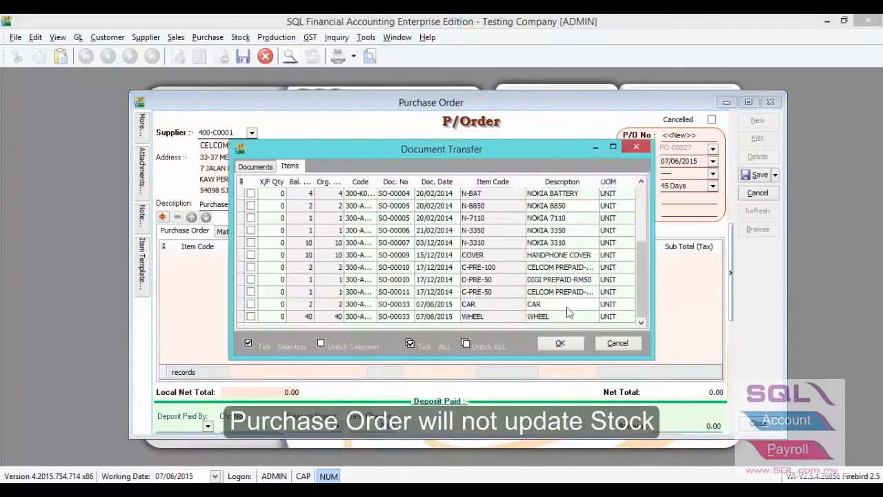
{"action": "left_click", "coordinate": [267, 317]}
{"action": "type", "text": "40"}
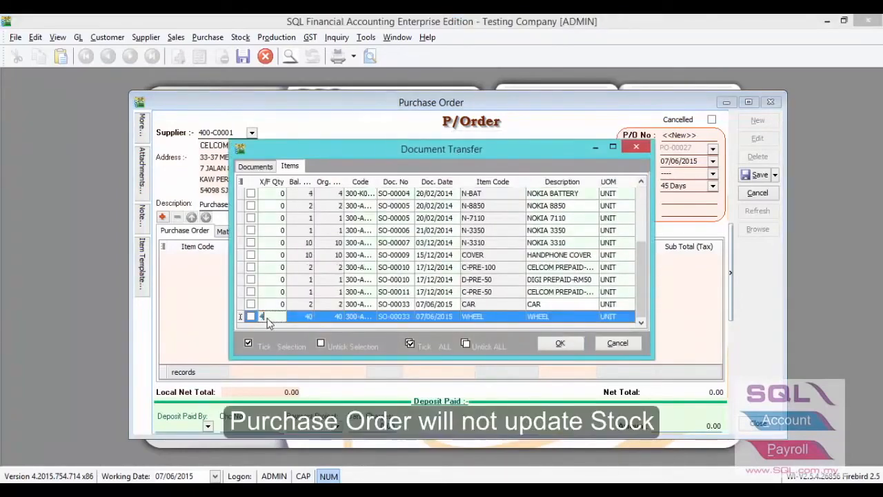
{"action": "left_click", "coordinate": [549, 344]}
{"action": "left_click", "coordinate": [759, 174]}
{"action": "left_click", "coordinate": [762, 103]}
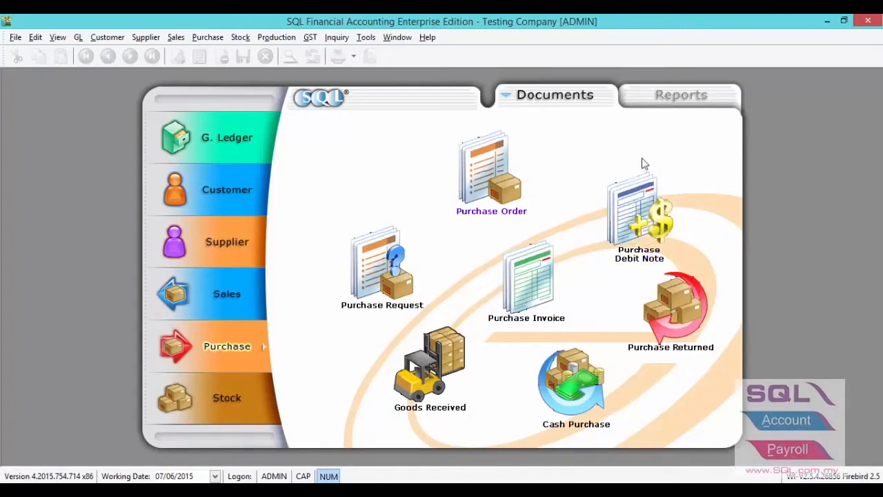
Step: Open the BOM Planner report and select CAR as the BOM code
{"action": "left_click", "coordinate": [297, 37]}
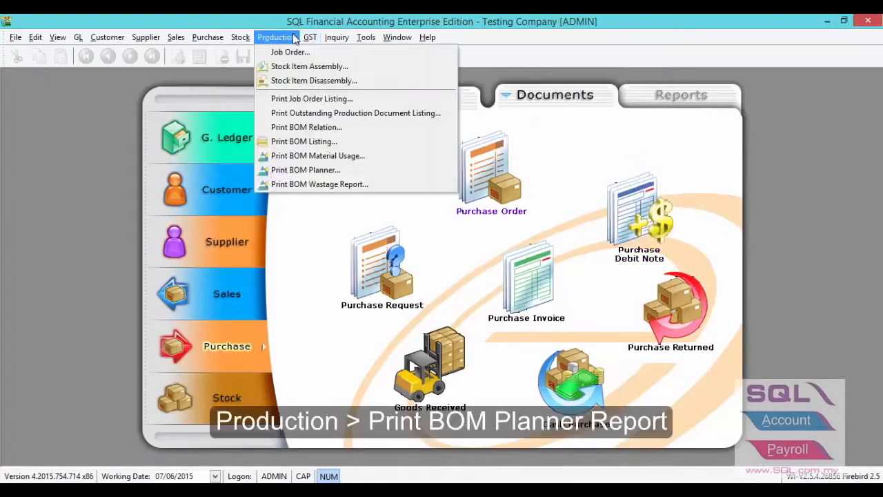
{"action": "left_click", "coordinate": [288, 169]}
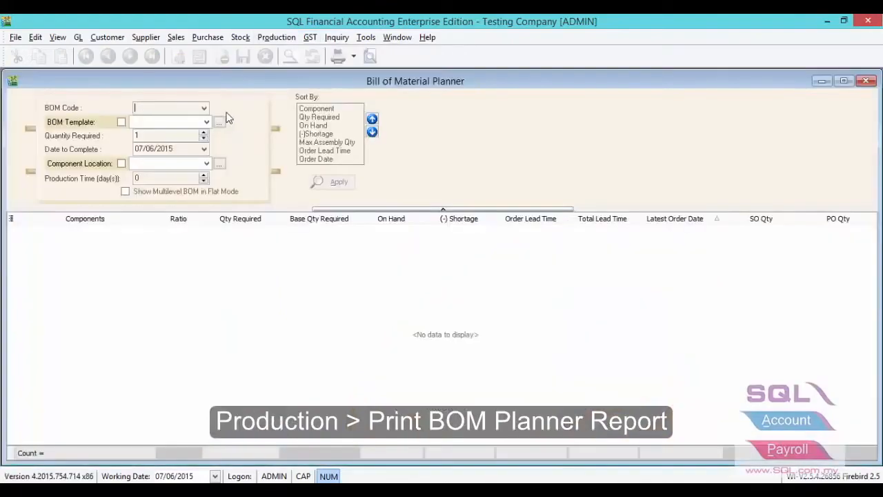
{"action": "left_click", "coordinate": [204, 109]}
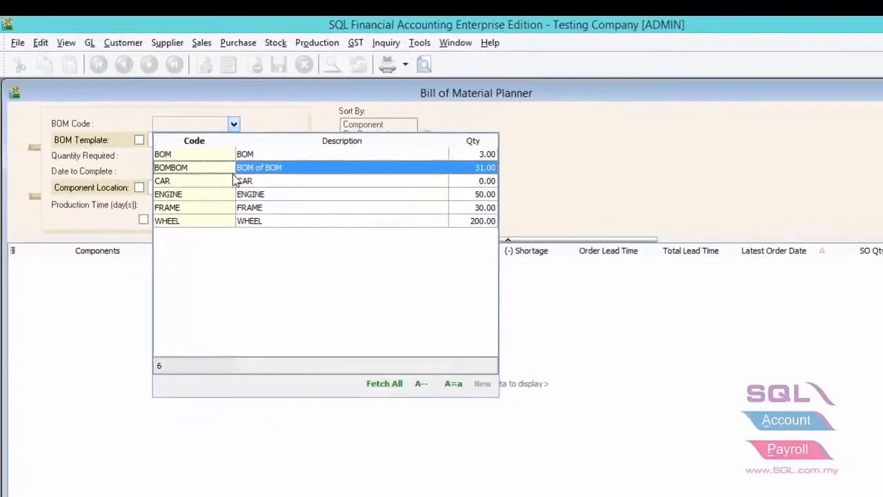
{"action": "left_click", "coordinate": [200, 166]}
Step: Set the planner's date to complete to 15/06/2015, check the production time and generate the report
{"action": "left_click_drag", "start_coordinate": [252, 200], "coordinate": [162, 213]}
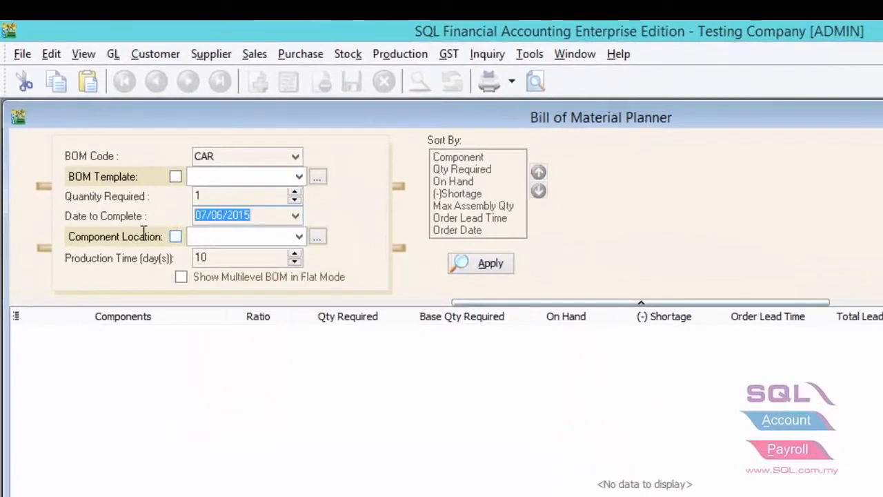
{"action": "type", "text": "1506"}
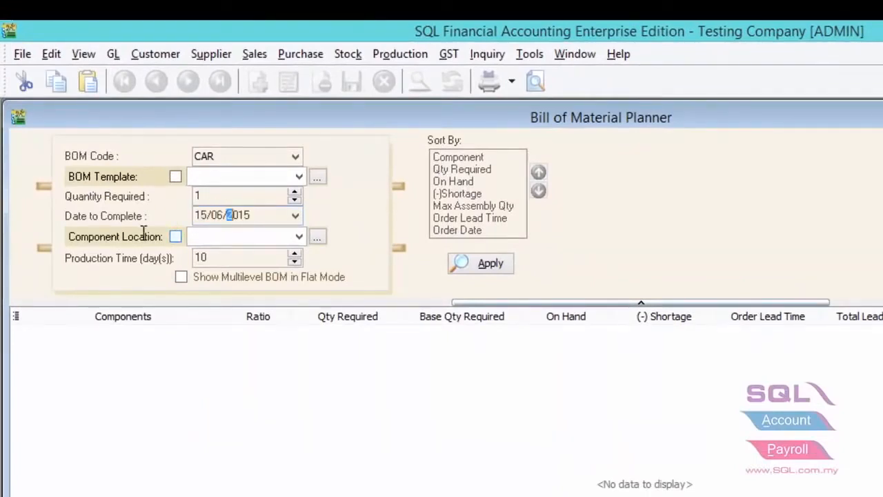
{"action": "double_click", "coordinate": [202, 256]}
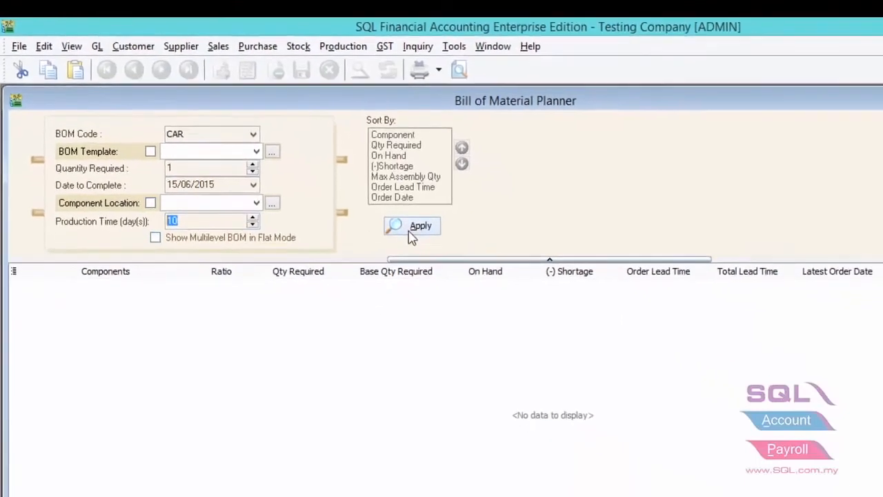
{"action": "left_click", "coordinate": [410, 231]}
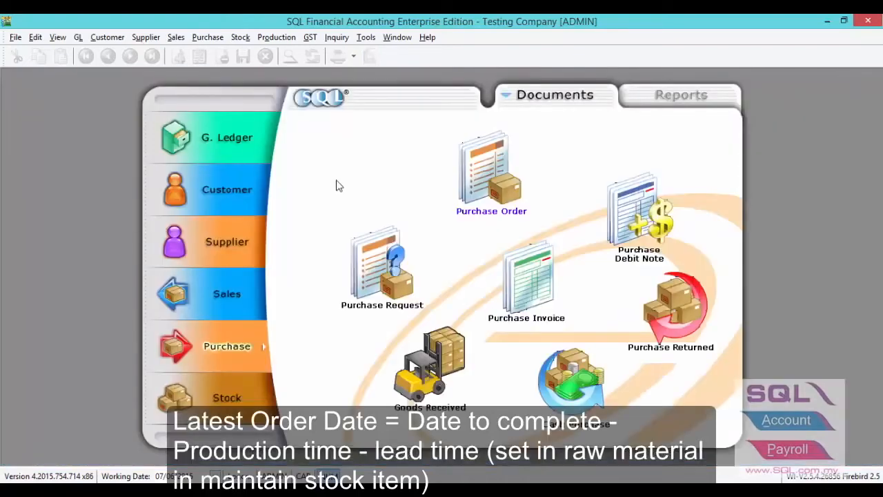
Step: Create a new job order for the customer ALPHA & BETA COMPUTER
{"action": "left_click", "coordinate": [276, 38]}
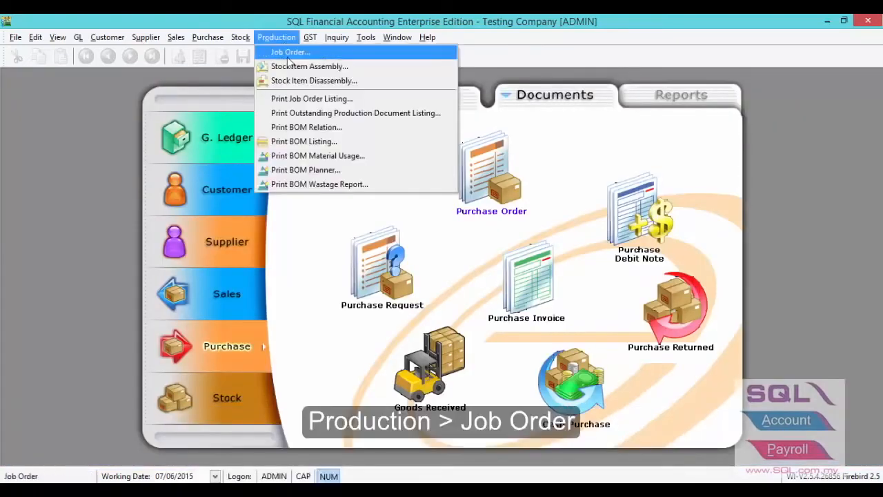
{"action": "left_click", "coordinate": [287, 55]}
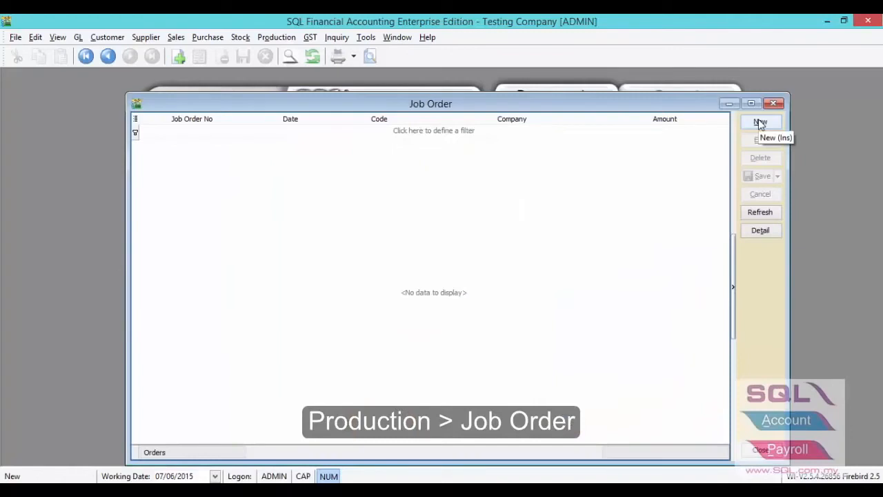
{"action": "left_click", "coordinate": [759, 122]}
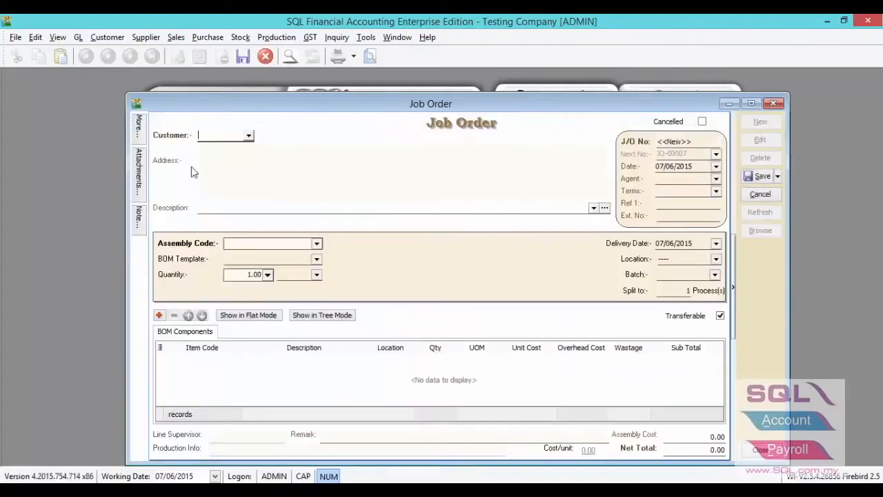
{"action": "left_click", "coordinate": [249, 136]}
{"action": "left_click", "coordinate": [251, 172]}
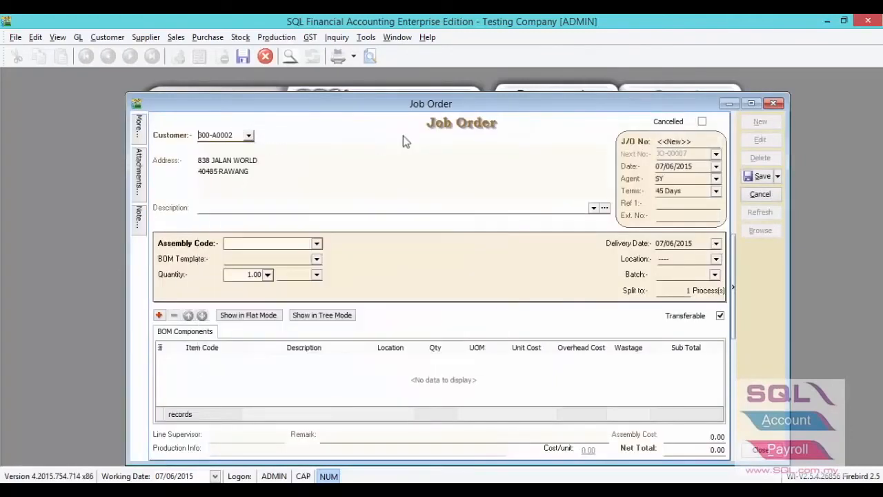
Step: Transfer 2 units of CAR from the customer's sales order into the job order and save it
{"action": "right_click", "coordinate": [416, 128]}
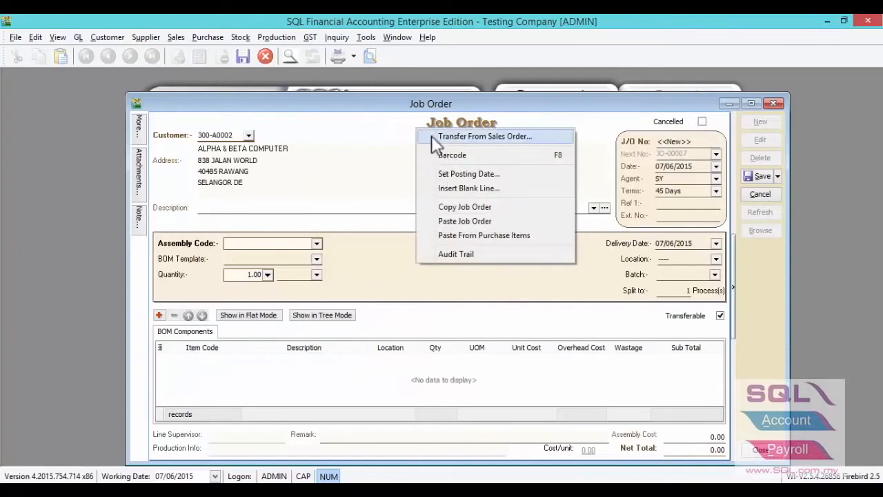
{"action": "left_click", "coordinate": [431, 136]}
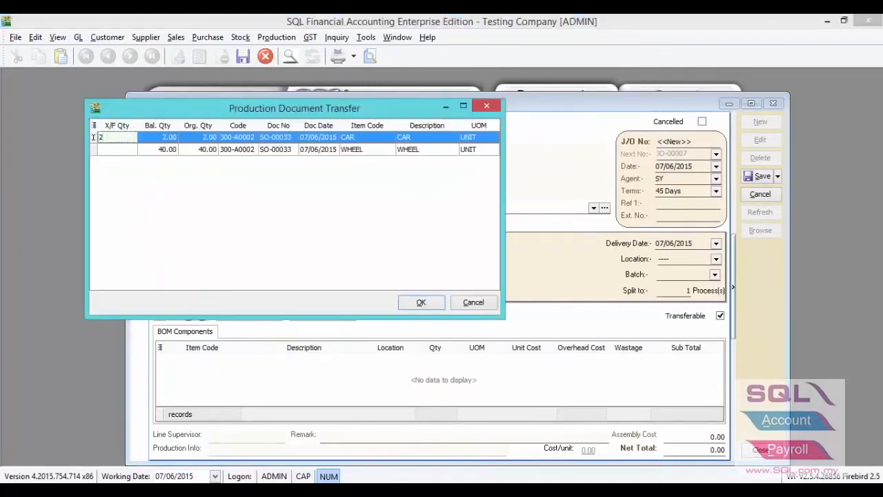
{"action": "left_click", "coordinate": [403, 304]}
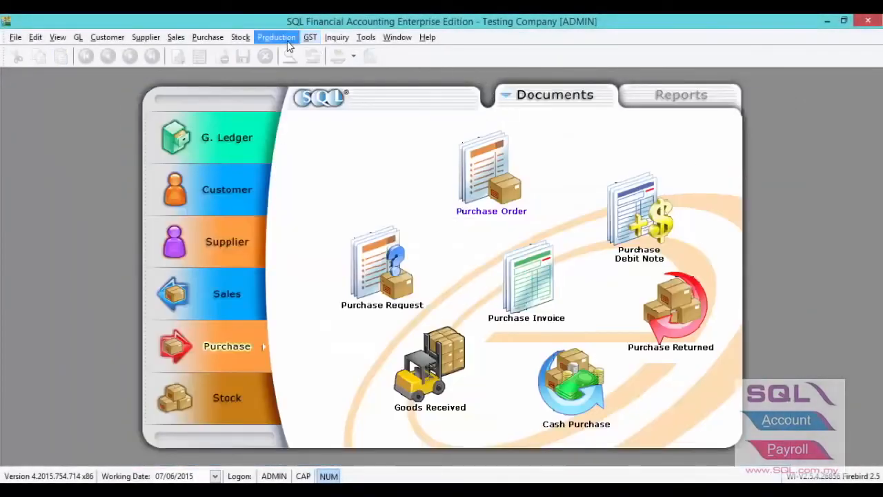
Step: Generate the Outstanding Job Order listing for 01/06/2015 to 30/06/2015
{"action": "left_click", "coordinate": [289, 41]}
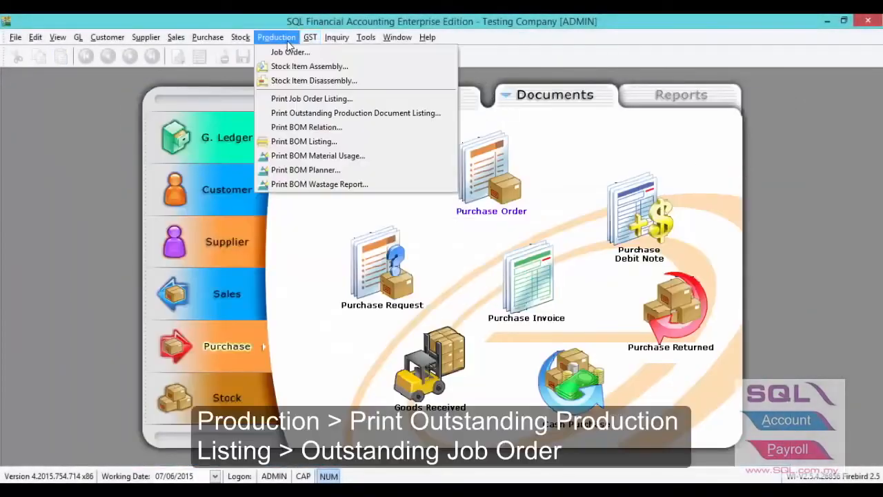
{"action": "left_click", "coordinate": [301, 114]}
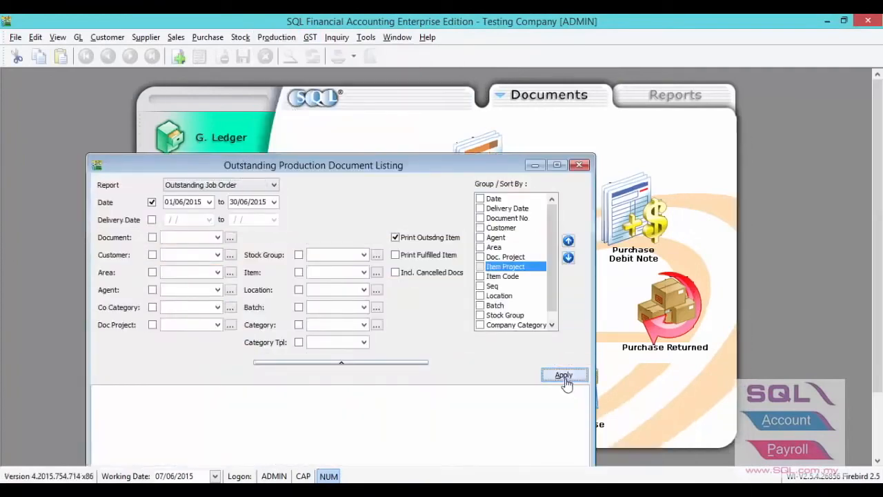
{"action": "left_click", "coordinate": [563, 376]}
{"action": "left_click_drag", "start_coordinate": [491, 171], "coordinate": [520, 97]}
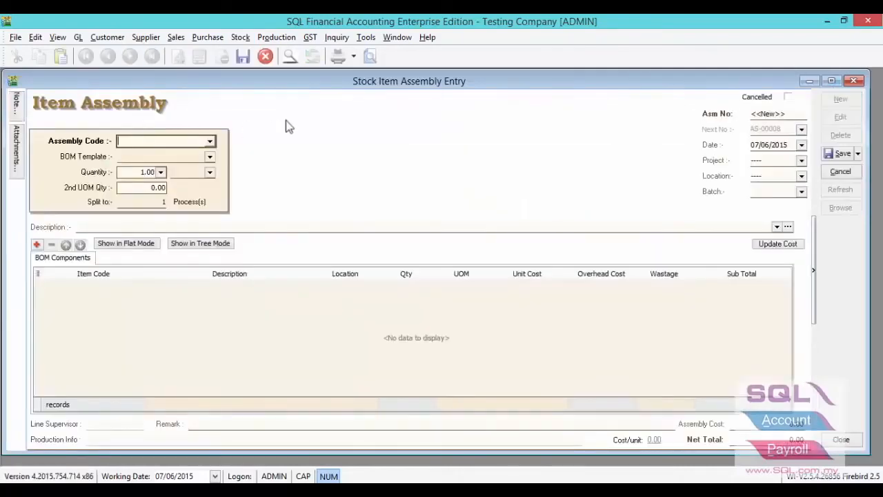
Step: Transfer 2 units of CAR from job order JO-00007 into a new item assembly and save it
{"action": "right_click", "coordinate": [359, 98]}
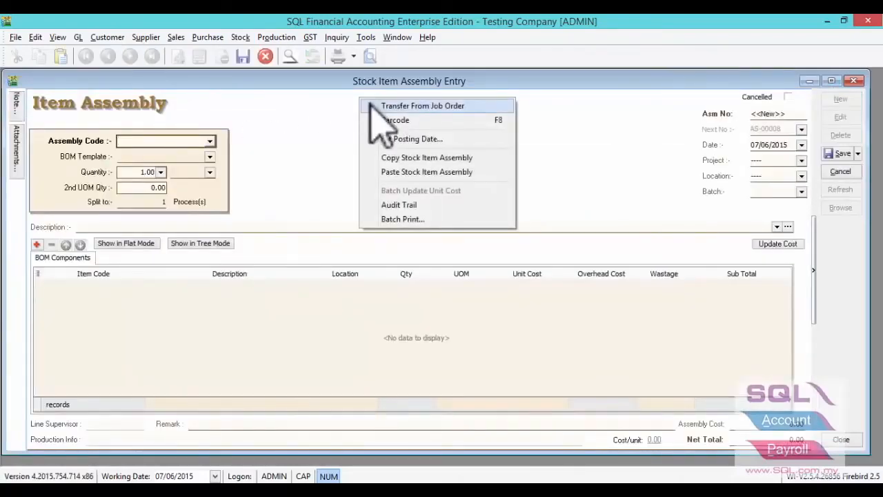
{"action": "left_click", "coordinate": [370, 105]}
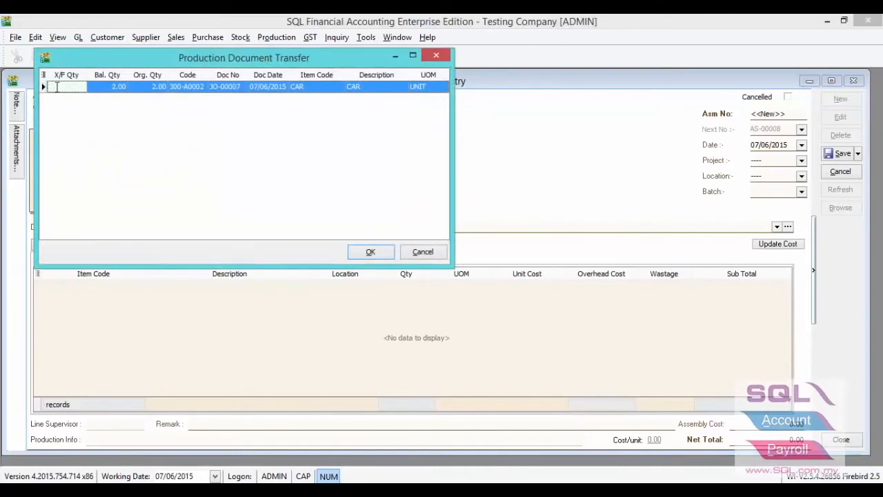
{"action": "left_click", "coordinate": [57, 86]}
{"action": "type", "text": "2"}
{"action": "left_click", "coordinate": [373, 253]}
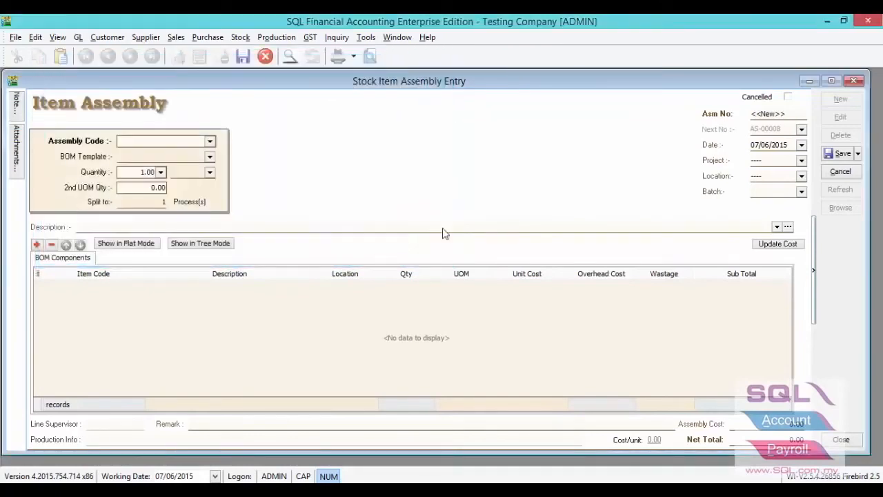
{"action": "left_click", "coordinate": [839, 153]}
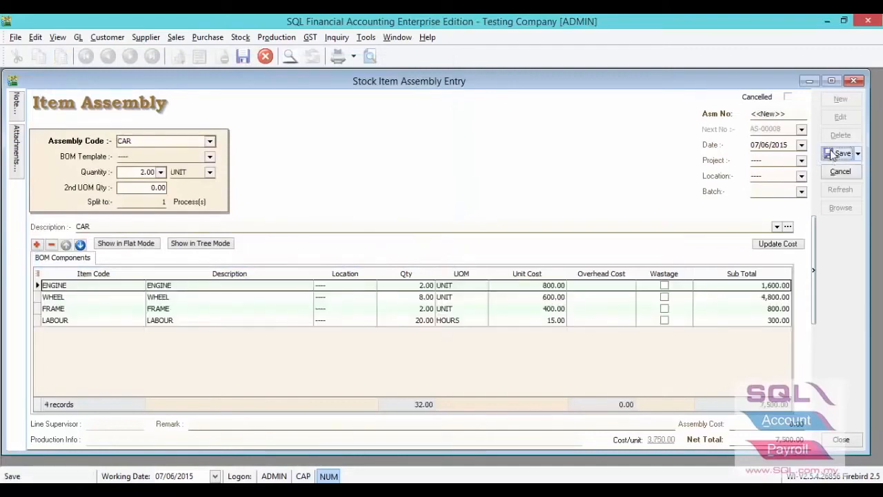
Step: Check the assembly quantity of CAR and the quantities of its ENGINE, WHEEL and FRAME components
{"action": "left_click", "coordinate": [133, 171]}
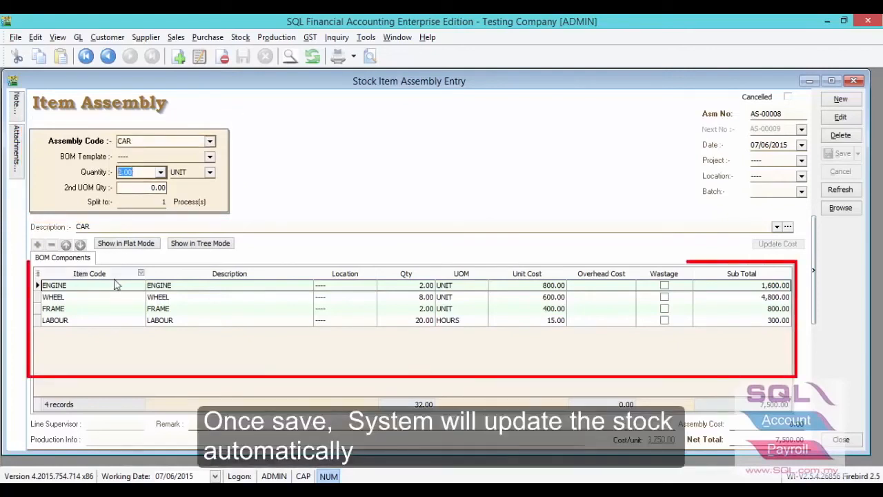
{"action": "left_click", "coordinate": [407, 286]}
{"action": "left_click", "coordinate": [406, 297]}
{"action": "left_click", "coordinate": [406, 310]}
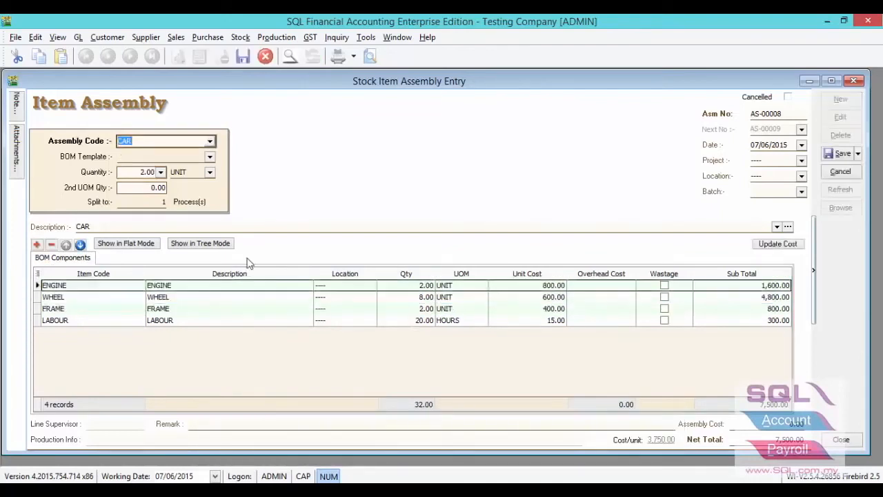
Step: Add an extra WHEEL component line with a quantity of 1 to the CAR assembly and mark it as wastage
{"action": "left_click", "coordinate": [37, 245]}
{"action": "left_click", "coordinate": [68, 333]}
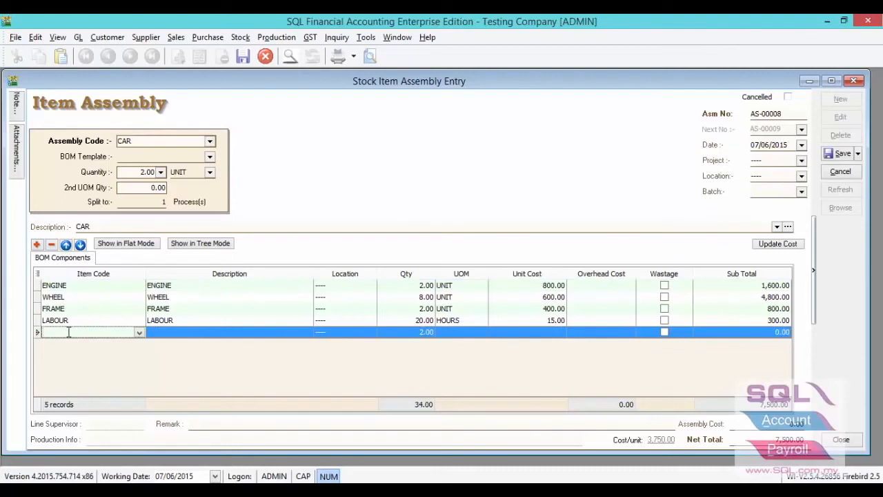
{"action": "type", "text": "whe"}
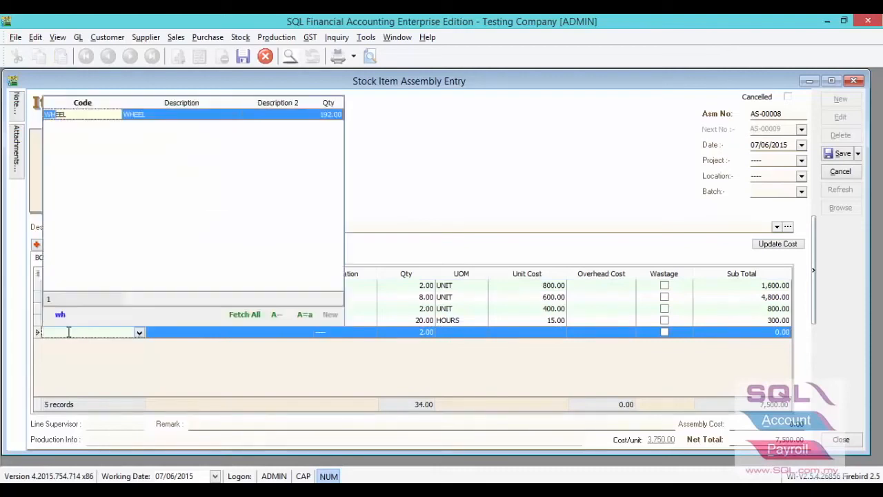
{"action": "left_click", "coordinate": [130, 119]}
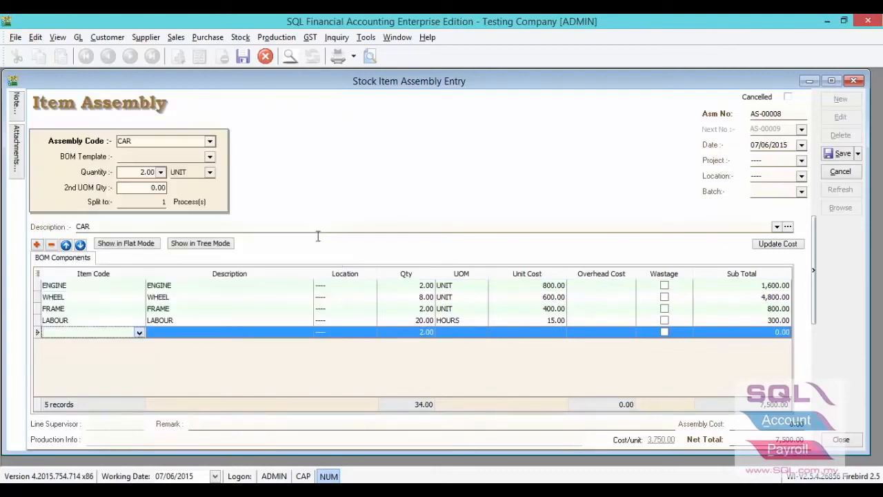
{"action": "left_click", "coordinate": [413, 332]}
{"action": "type", "text": "1"}
{"action": "left_click", "coordinate": [664, 331]}
Step: Set the ENGINE line's overhead cost to 10 and the assembly cost to 200
{"action": "left_click", "coordinate": [598, 289]}
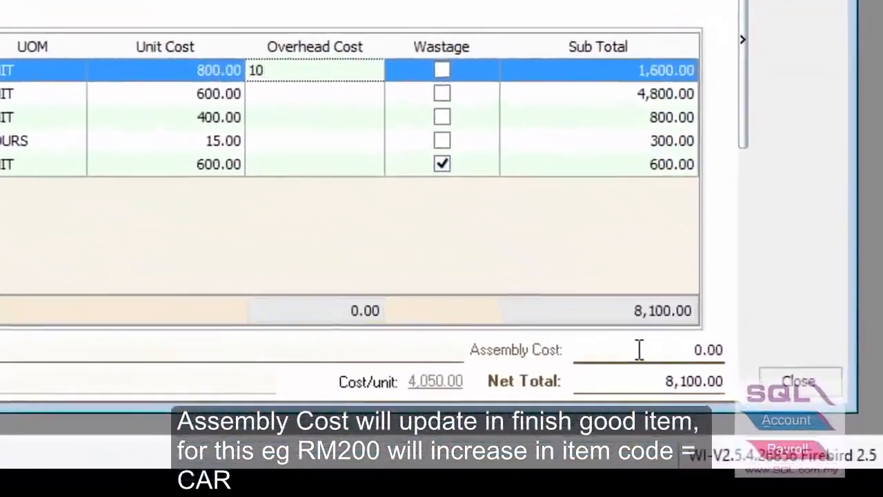
{"action": "left_click", "coordinate": [762, 424]}
{"action": "type", "text": "200"}
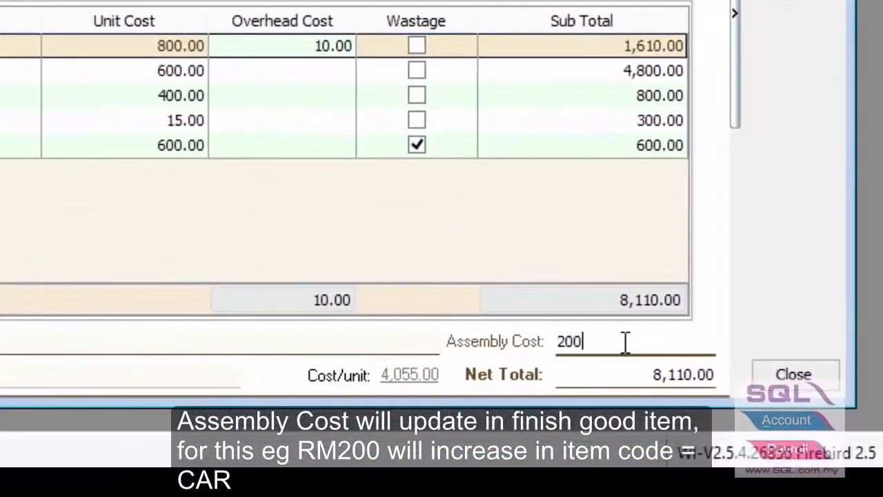